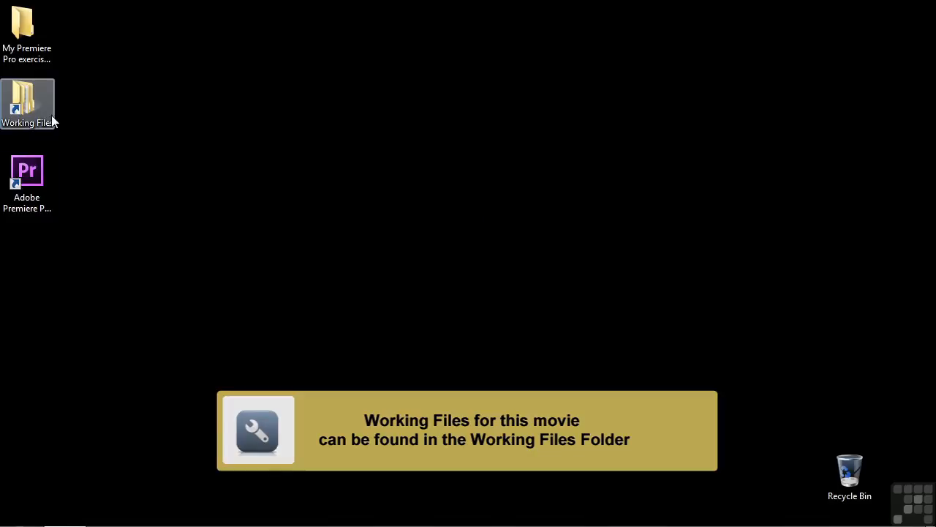
Open the project file 1803-normalize and samples.prproj from the projects folder of the Working Files.
double_click(326, 262)
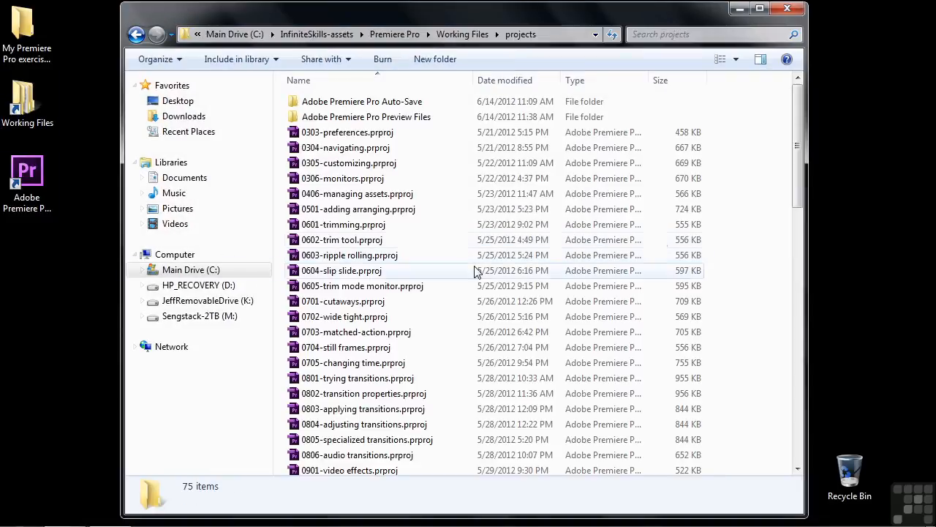
drag(800, 147, 800, 457)
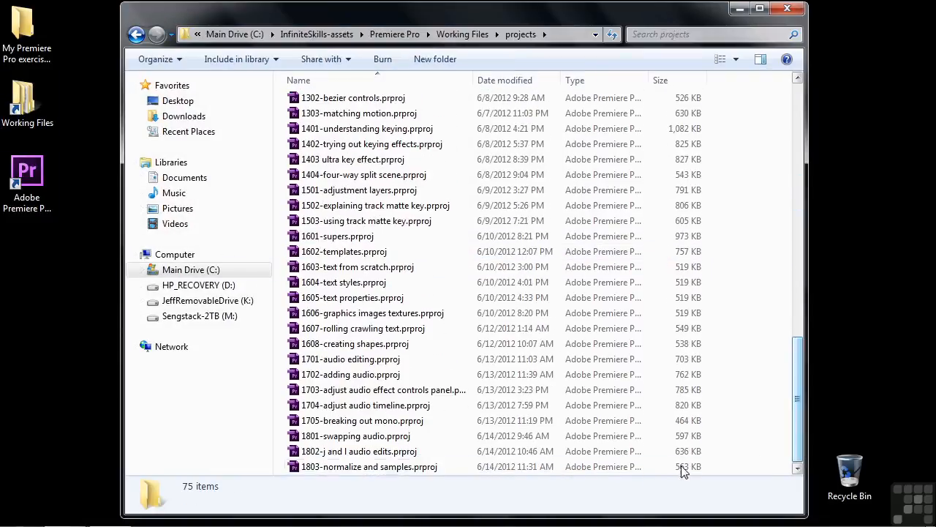
click(328, 468)
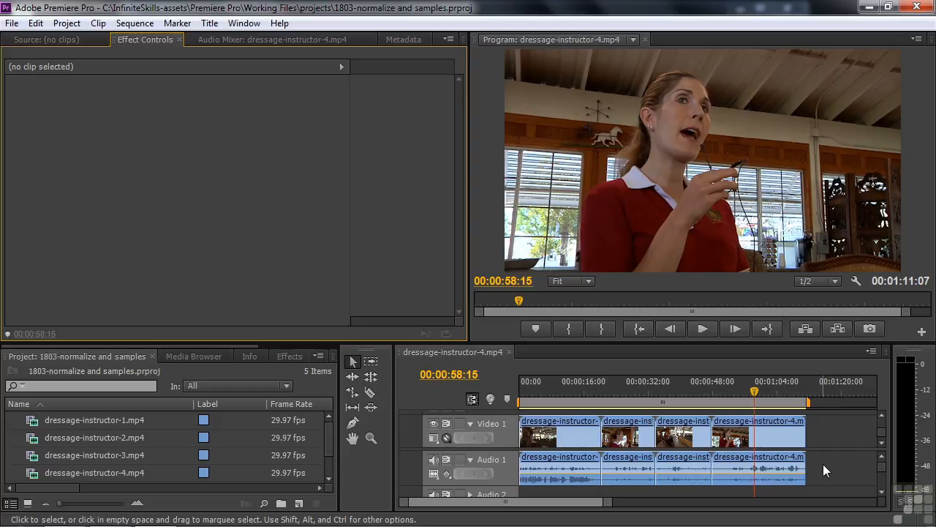
Increase the height of the Audio 1 track and enlarge the timeline area to show the video track and both channels' waveforms.
click(881, 443)
drag(881, 444, 882, 409)
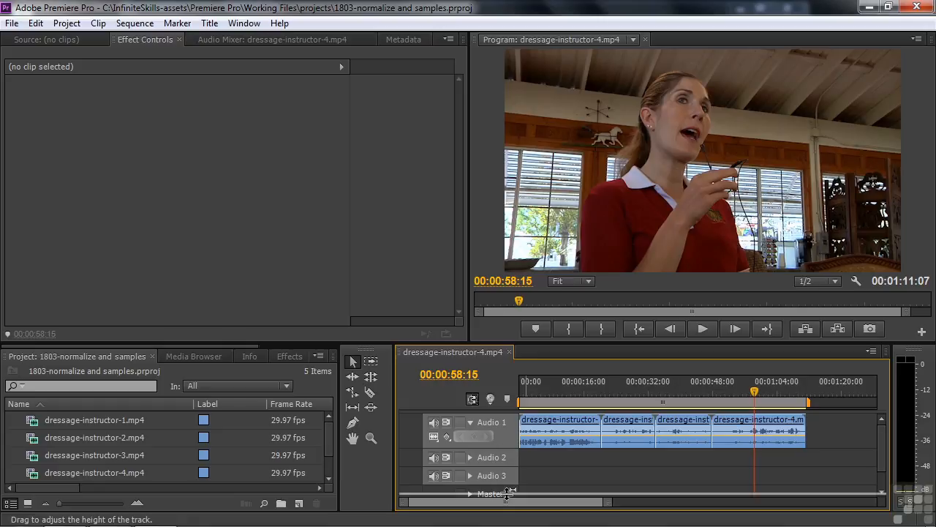
drag(507, 492, 506, 498)
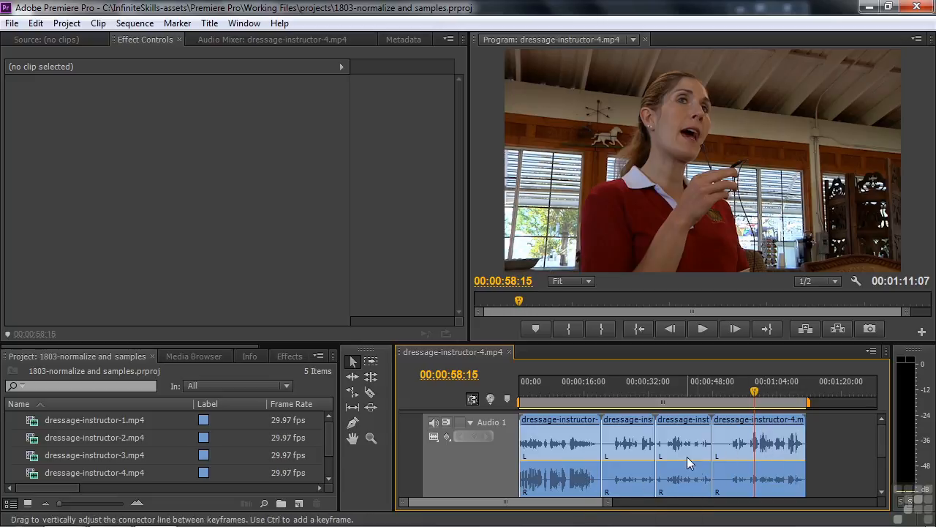
mouse_move(679, 466)
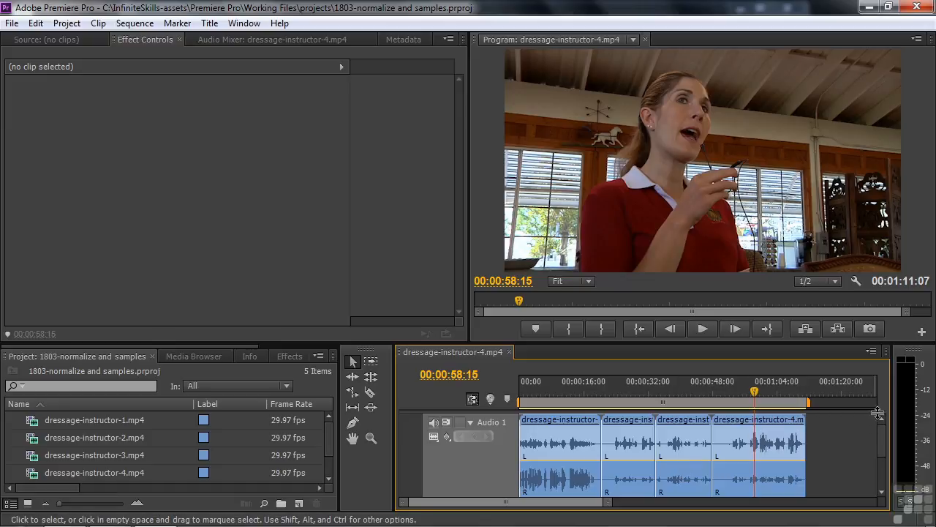
drag(874, 343, 874, 281)
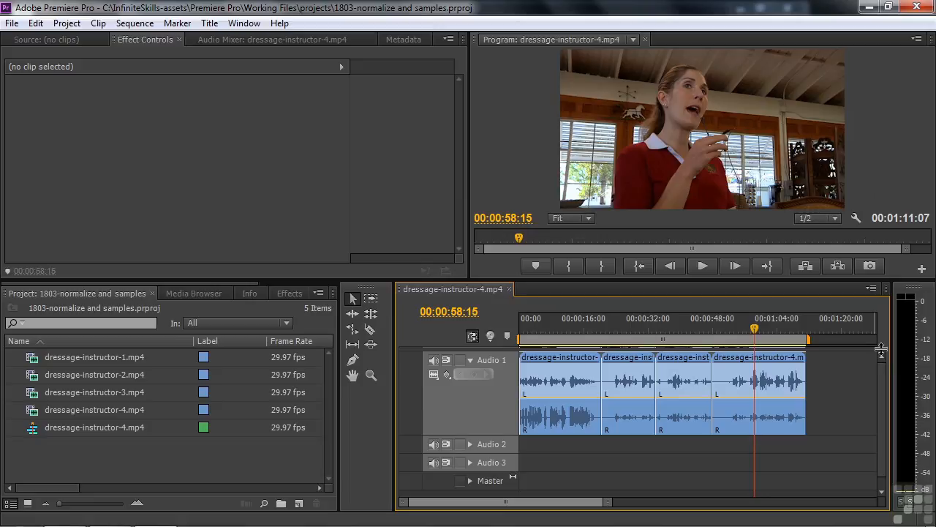
drag(884, 397, 884, 399)
Try normalizing all peaks of the four stereo timeline clips to -3 dB with Audio Gain.
drag(845, 454, 534, 372)
right_click(587, 387)
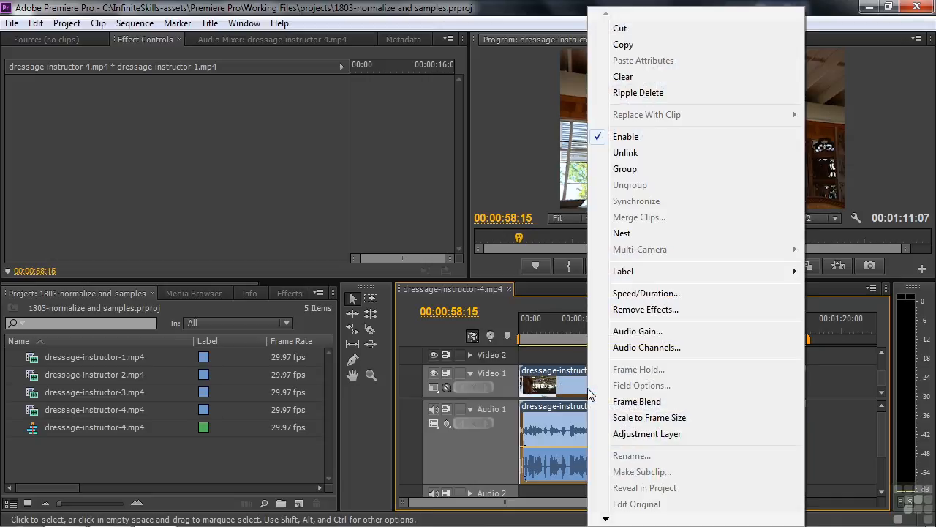
click(652, 331)
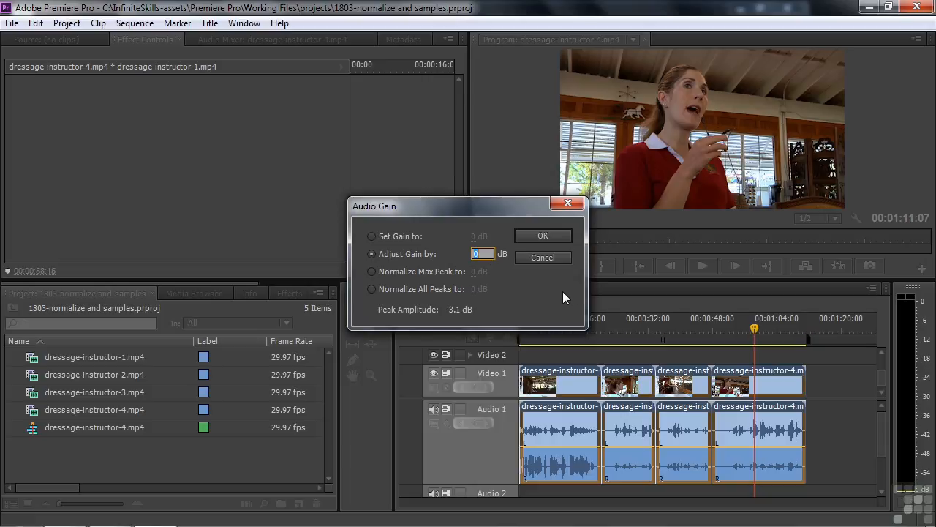
click(372, 289)
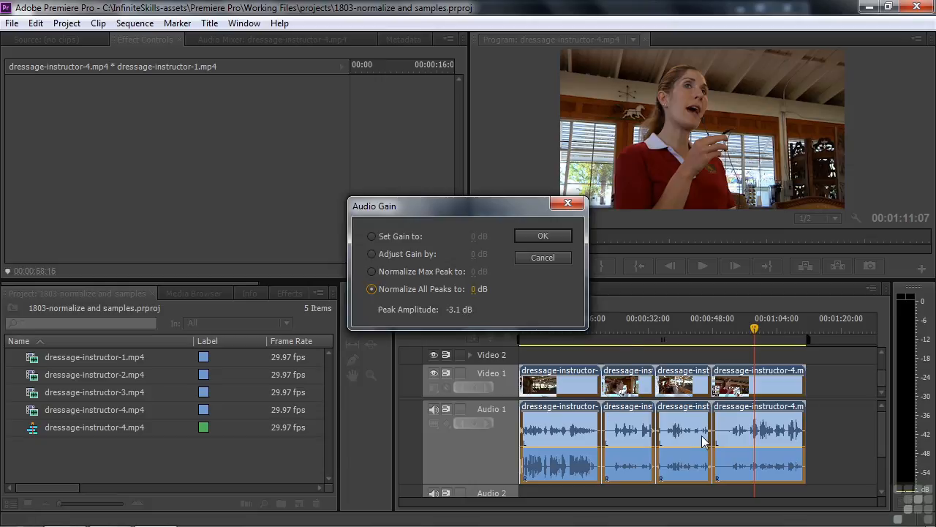
click(474, 289)
text(-3)
key(Return)
click(552, 237)
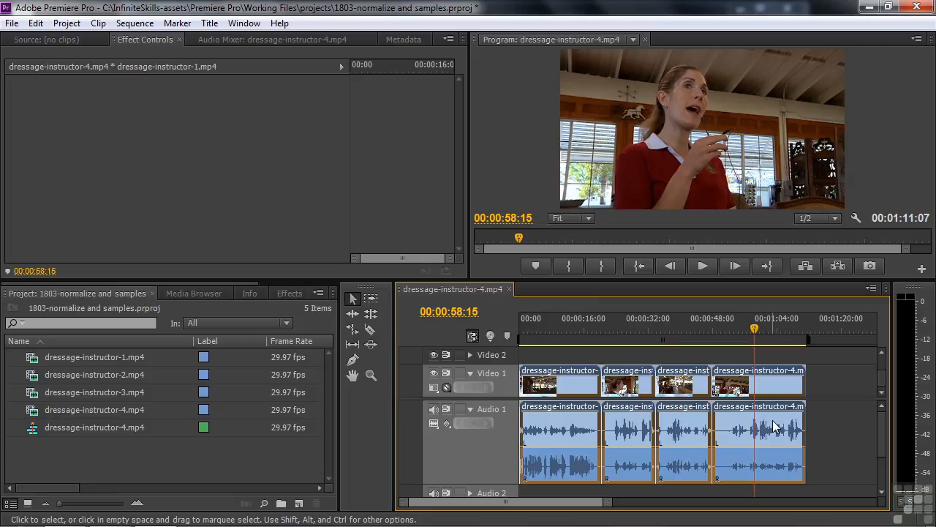
mouse_move(775, 427)
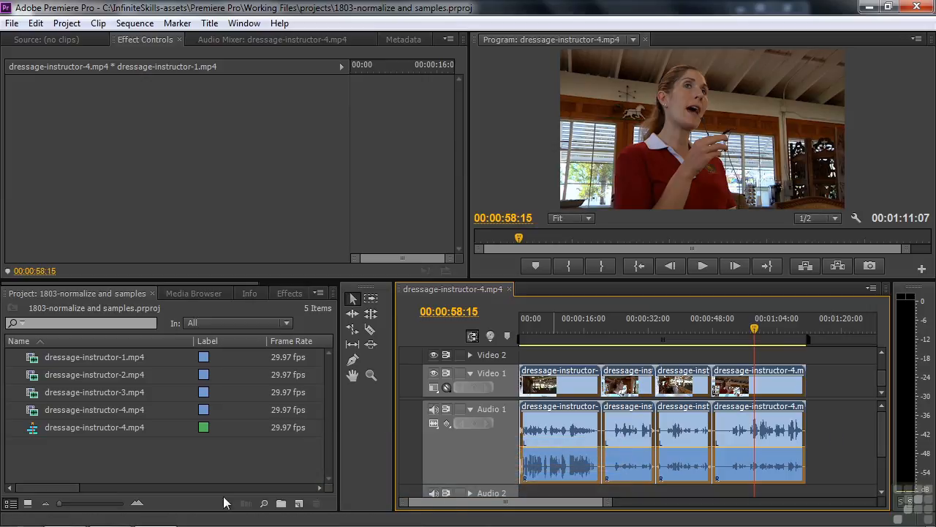
Break out the audio of the source clips dressage-instructor-1.mp4 and dressage-instructor-2.mp4 to mono.
click(50, 360)
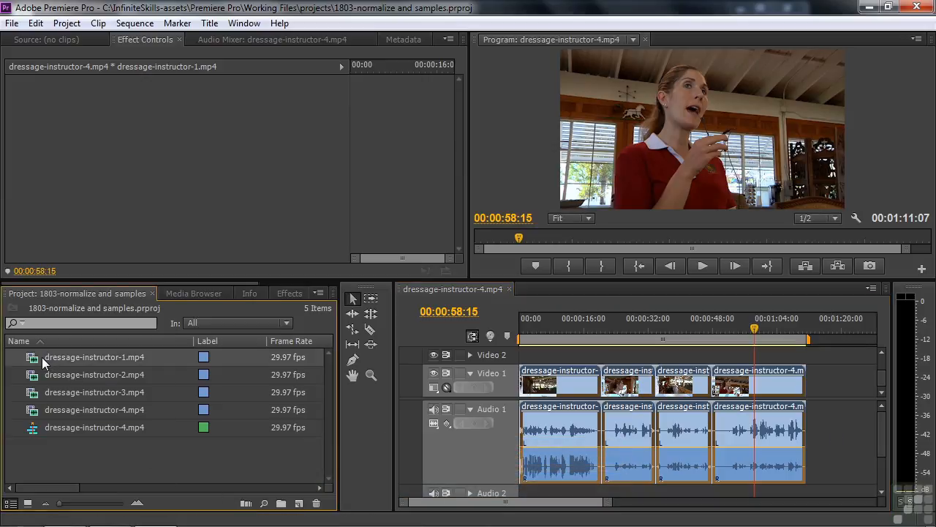
click(98, 22)
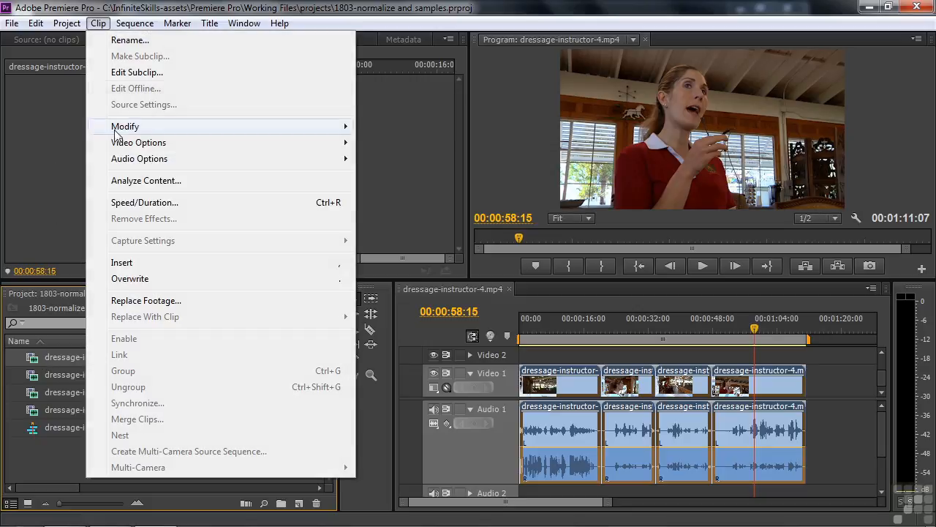
mouse_move(161, 163)
click(404, 176)
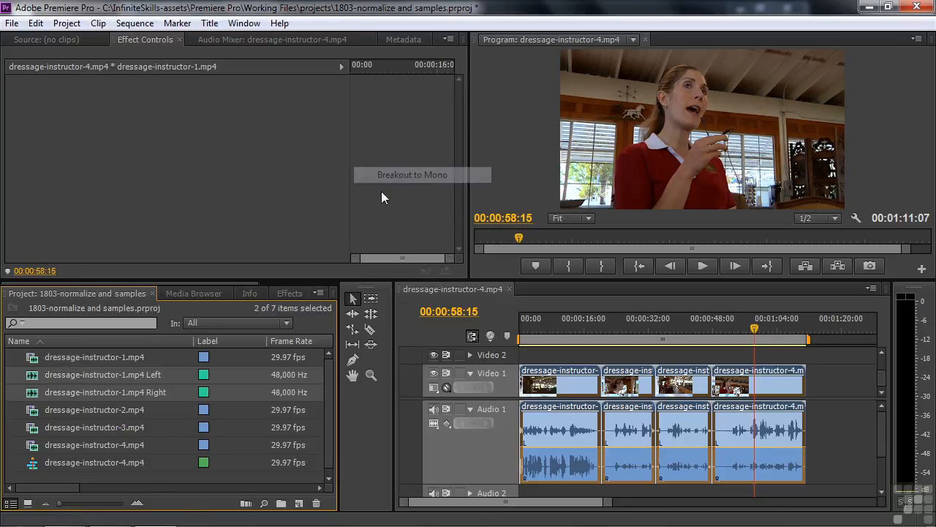
click(98, 23)
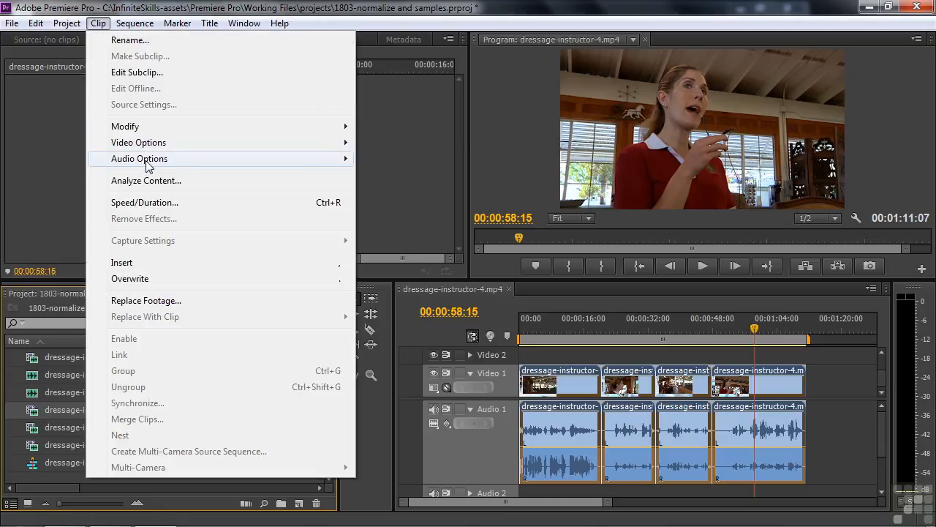
mouse_move(329, 161)
click(387, 175)
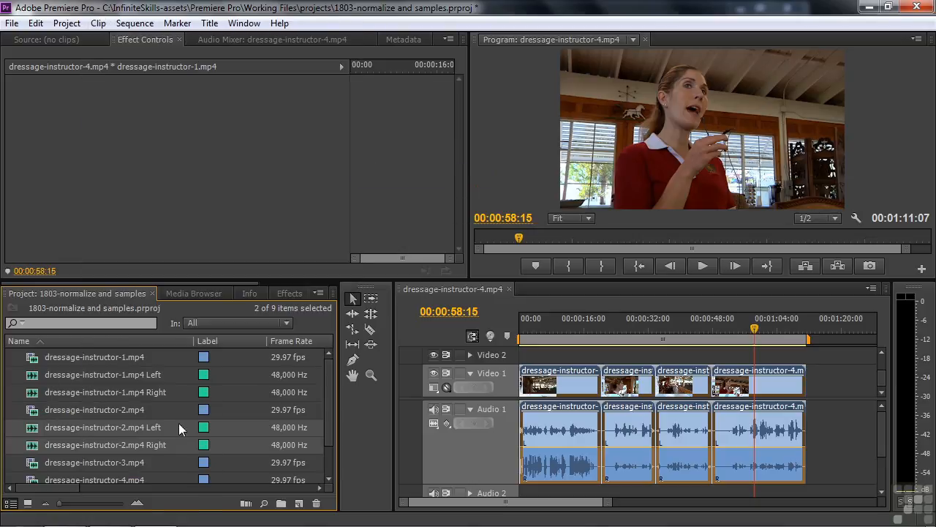
Break out the audio of the source clips dressage-instructor-3.mp4 and dressage-instructor-4.mp4 to mono.
click(48, 467)
click(100, 23)
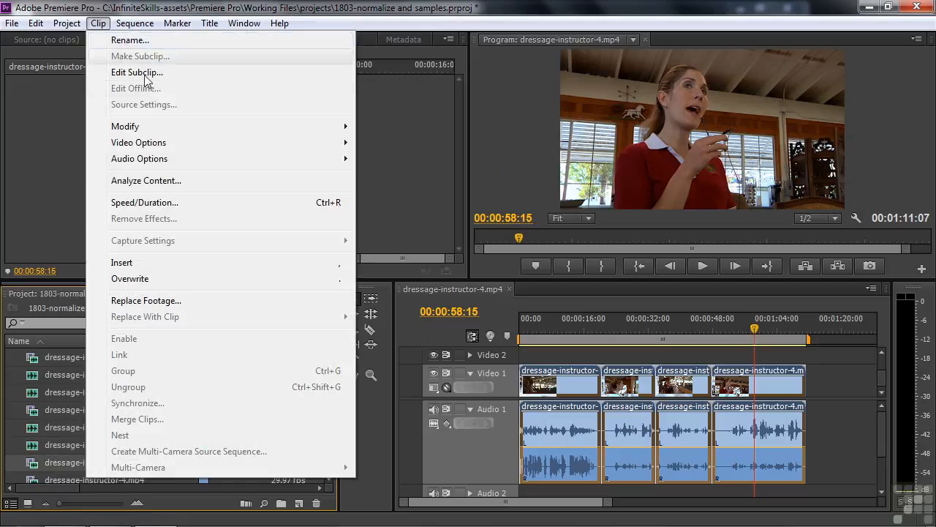
mouse_move(154, 160)
click(396, 177)
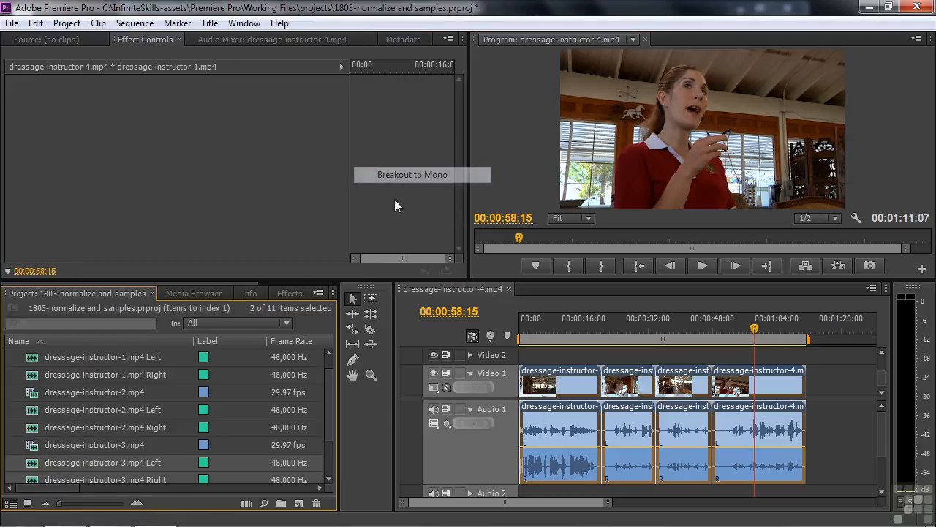
scroll(328, 408, down, 2)
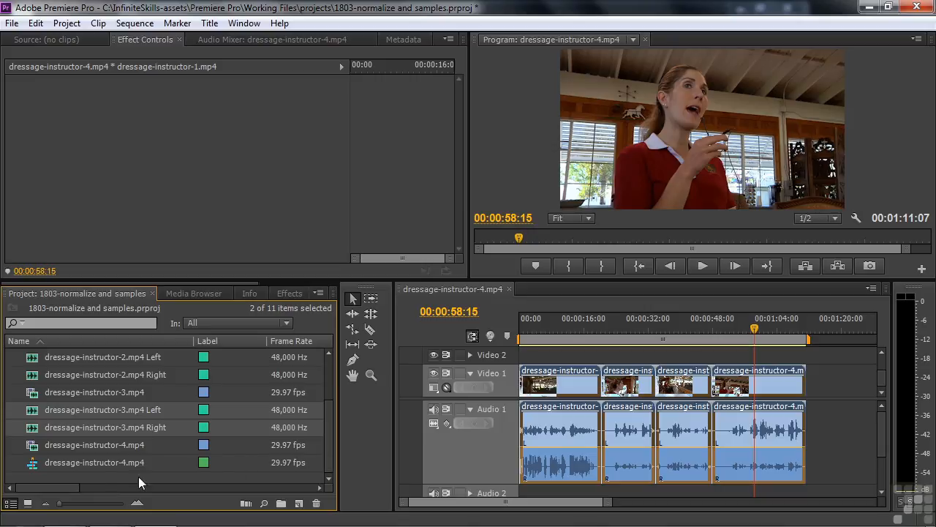
click(38, 446)
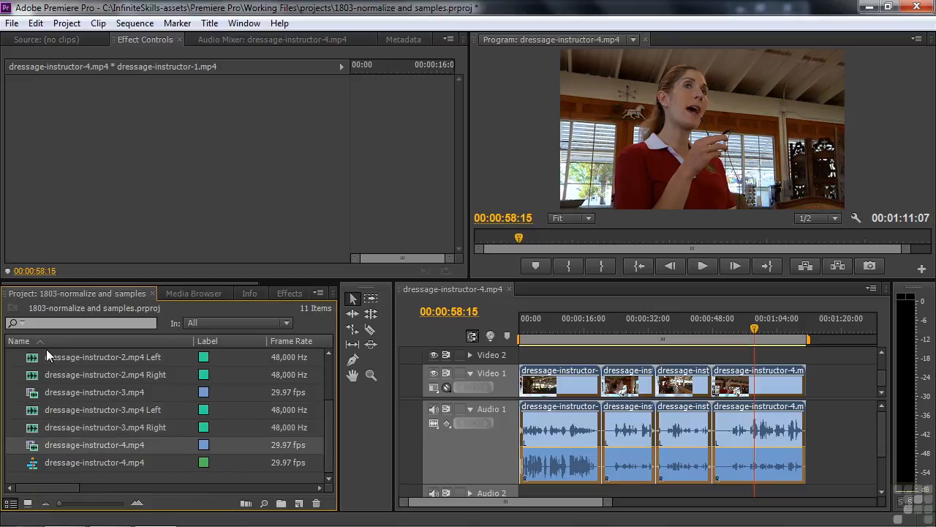
click(98, 23)
mouse_move(150, 159)
click(411, 175)
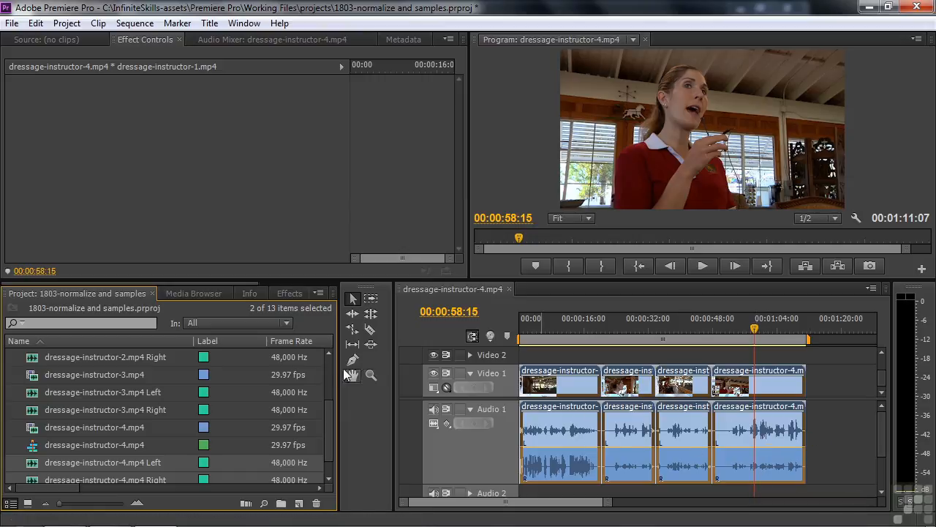
Deselect the timeline clips and overwrite the first two Audio 1 clips with dressage-instructor-1.mp4 Right and dressage-instructor-2.mp4 Right.
scroll(328, 428, up, 2)
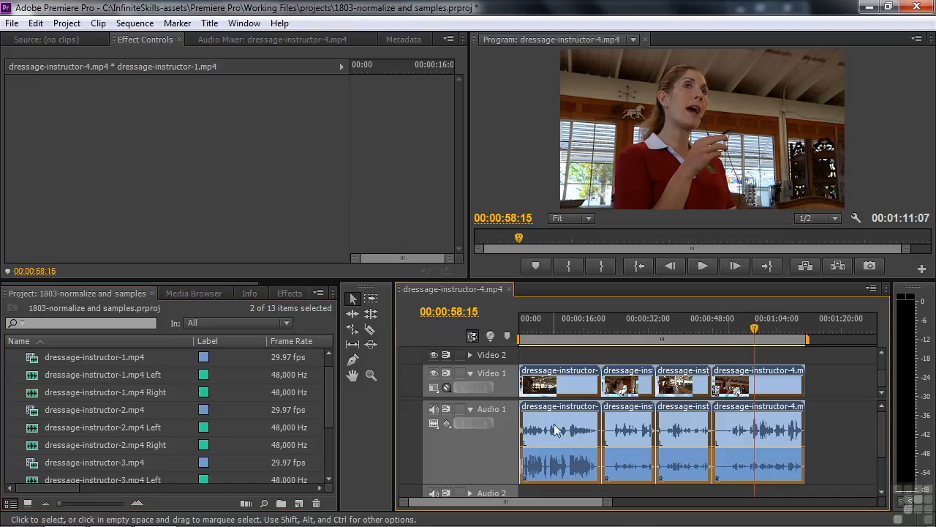
key(shift+3)
key(ctrl+shift+a)
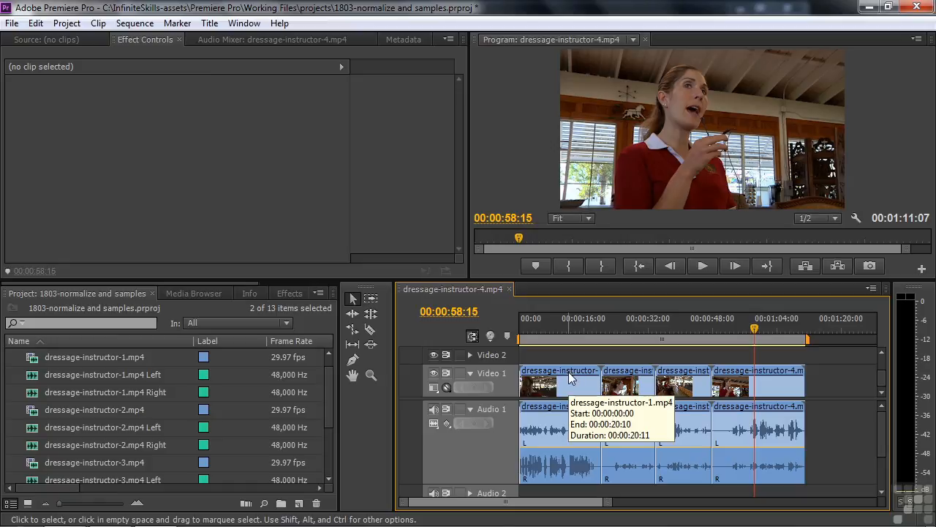
drag(42, 392, 465, 439)
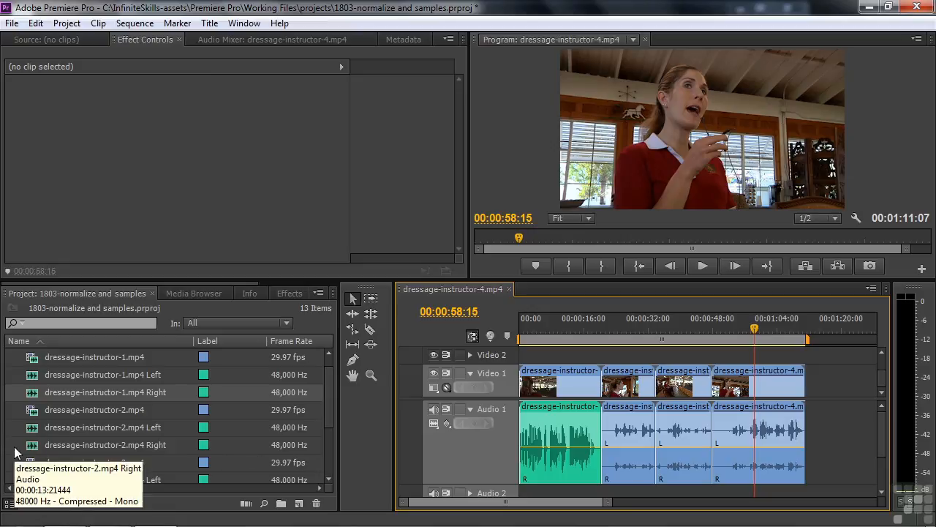
drag(16, 448, 611, 481)
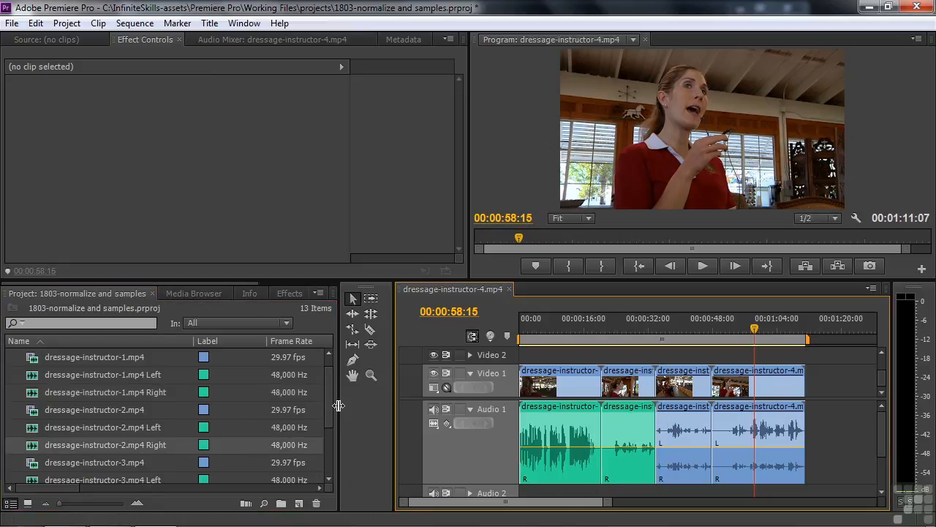
Overwrite the third and fourth Audio 1 clips with dressage-instructor-3.mp4 Right and dressage-instructor-4.mp4 Right.
drag(330, 405, 328, 443)
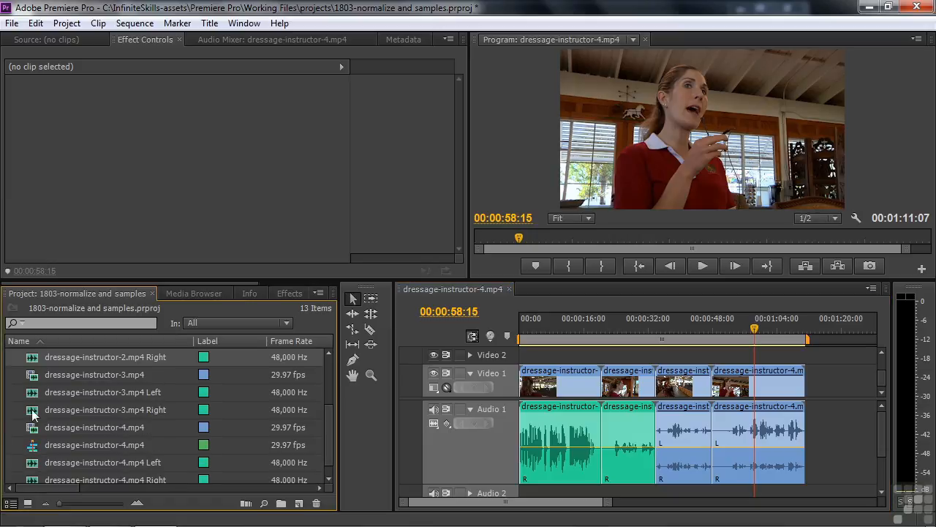
drag(32, 412, 656, 461)
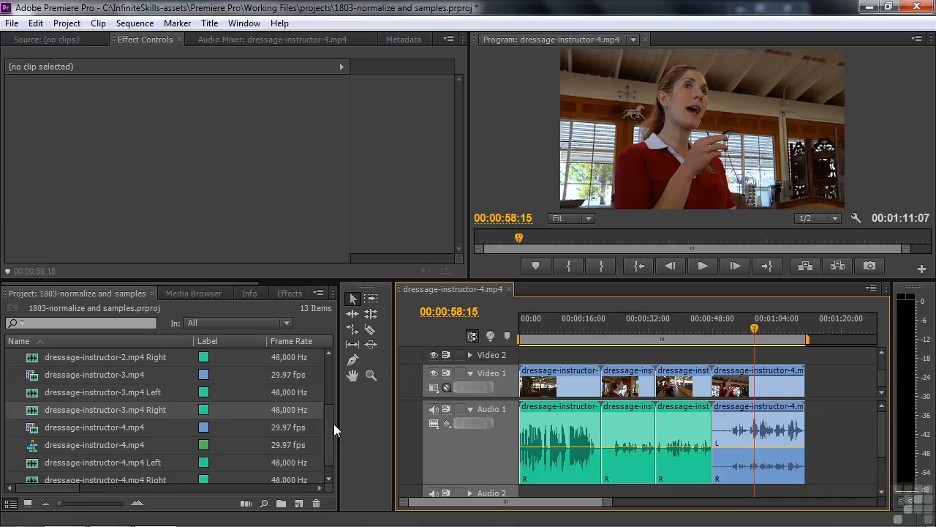
drag(334, 424, 331, 459)
drag(43, 464, 729, 450)
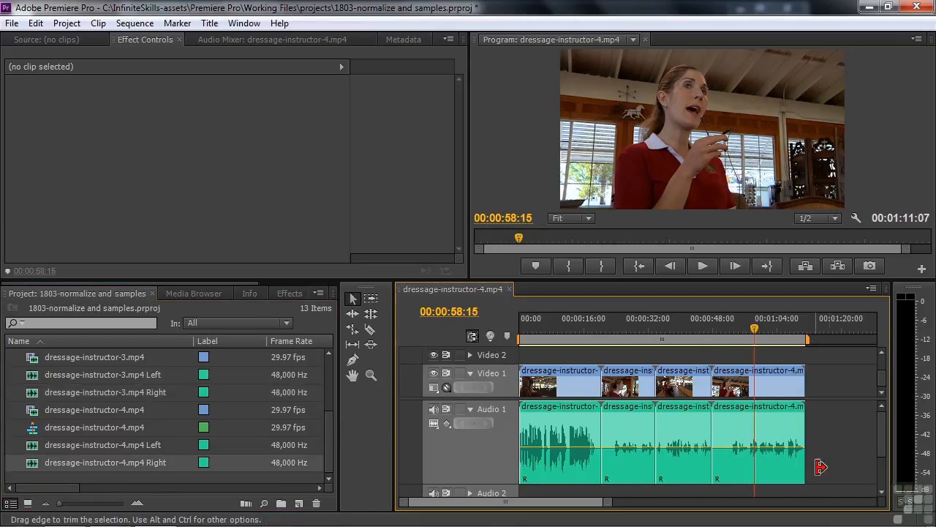
Select all four clips in the timeline and normalize all their audio peaks to -3 dB with Audio Gain.
drag(833, 470, 499, 448)
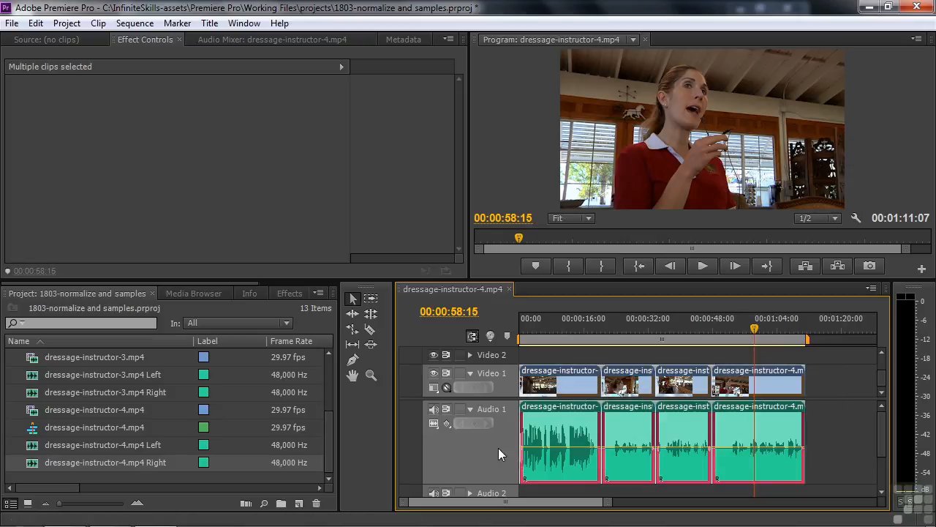
right_click(584, 417)
click(657, 336)
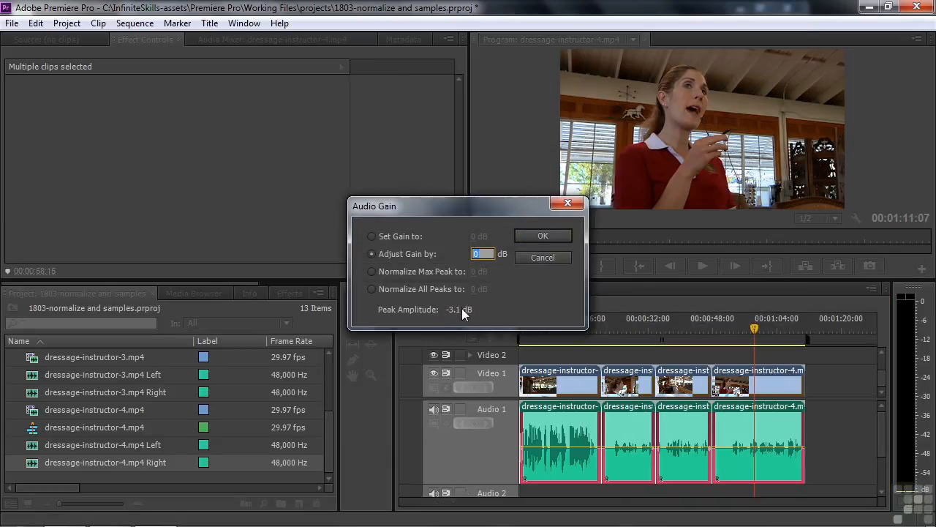
click(372, 289)
click(476, 290)
text(-3)
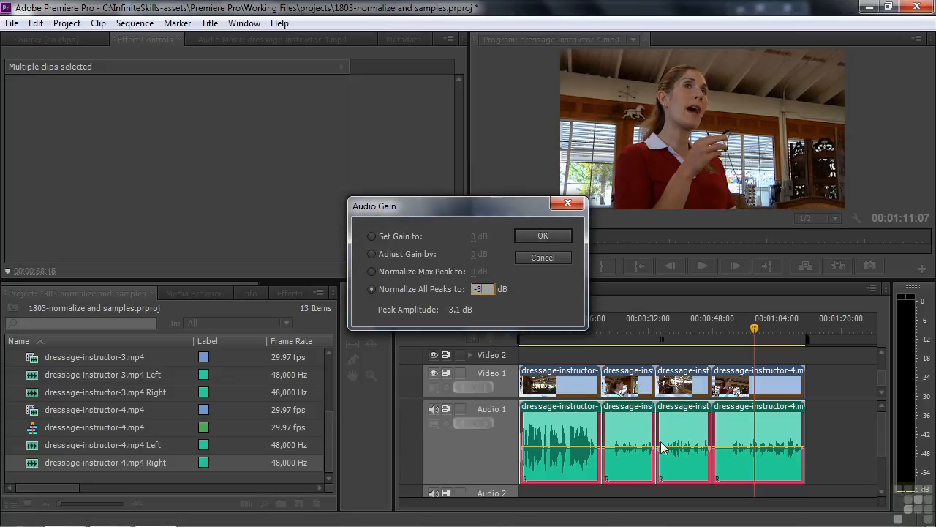
click(554, 236)
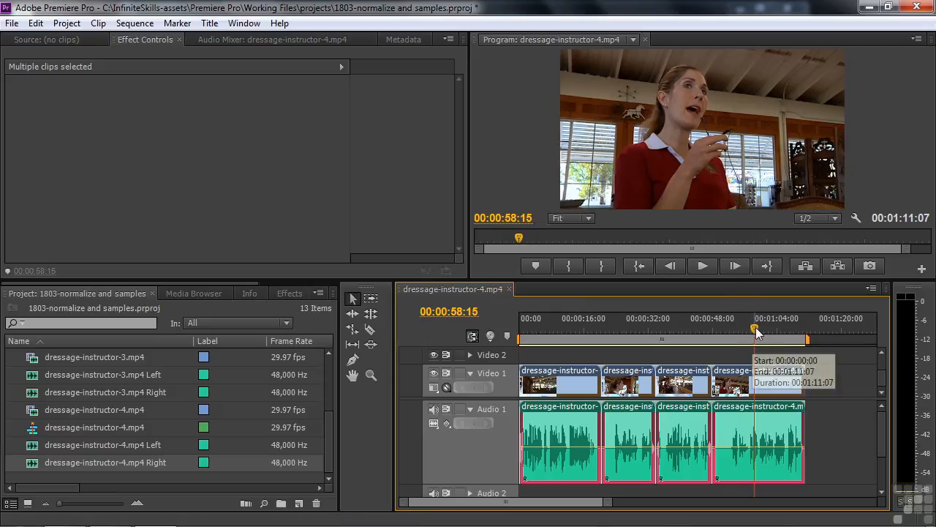
Play the sequence within the first clip and near the end of the fourth clip to compare their volume.
drag(755, 327, 573, 358)
key(space)
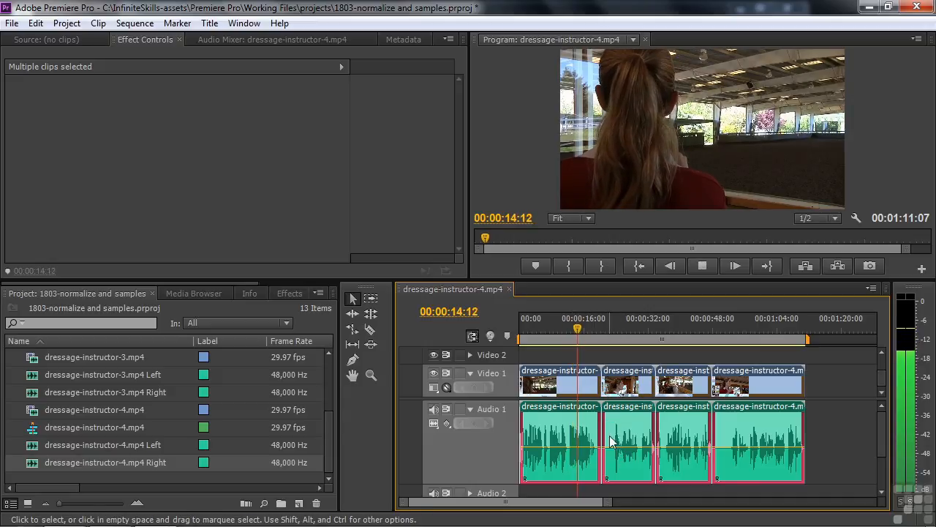
key(space)
drag(578, 329, 790, 365)
key(space)
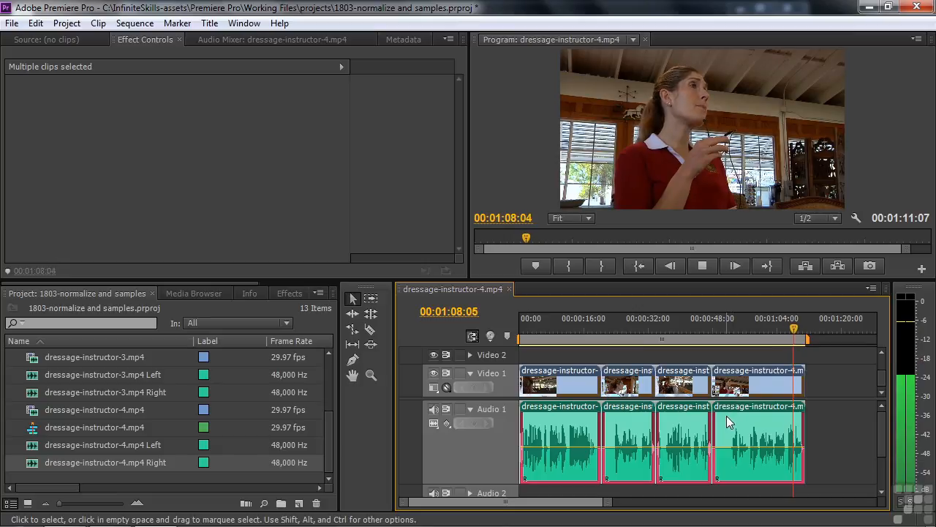
Stop playback and magnify the fourth audio clip's waveform around 00:00:59:22 to examine where the speech starts.
key(space)
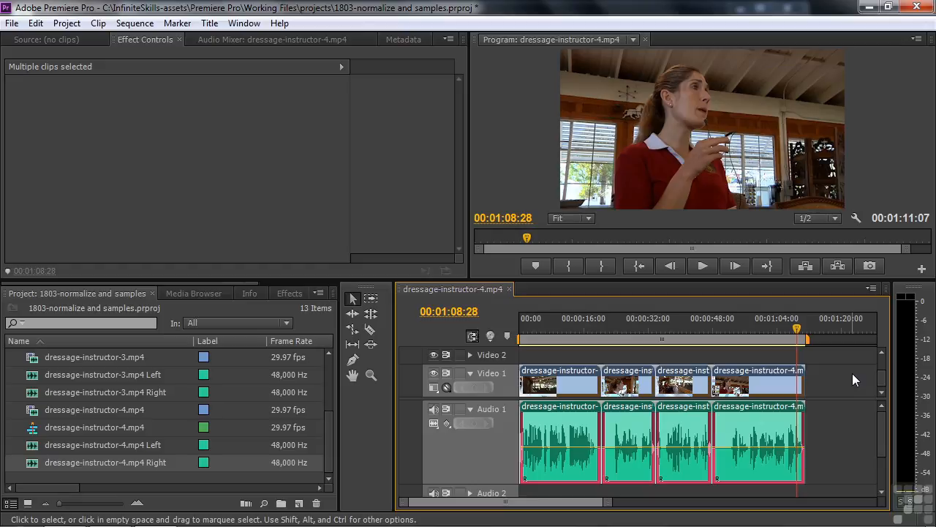
drag(801, 335, 763, 333)
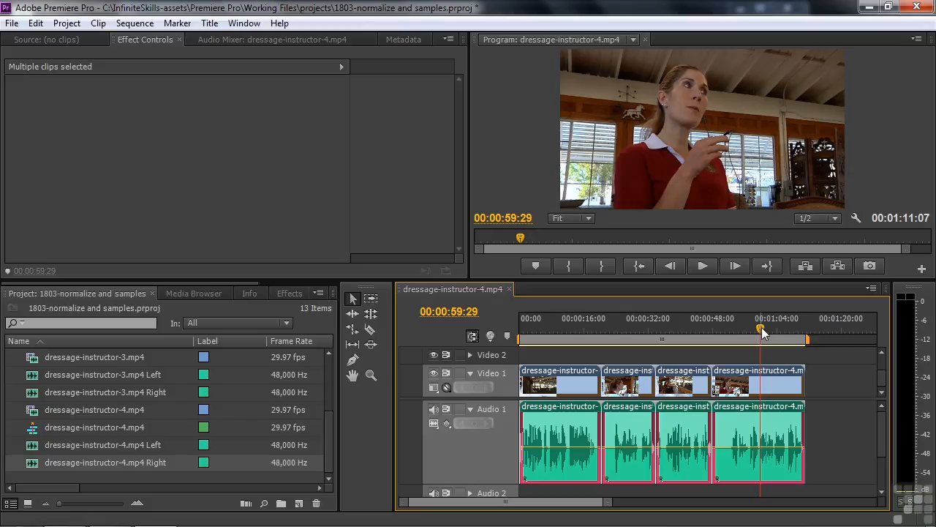
key(=)
key(=)
key(=)
key(=)
key(=)
key(=)
key(=)
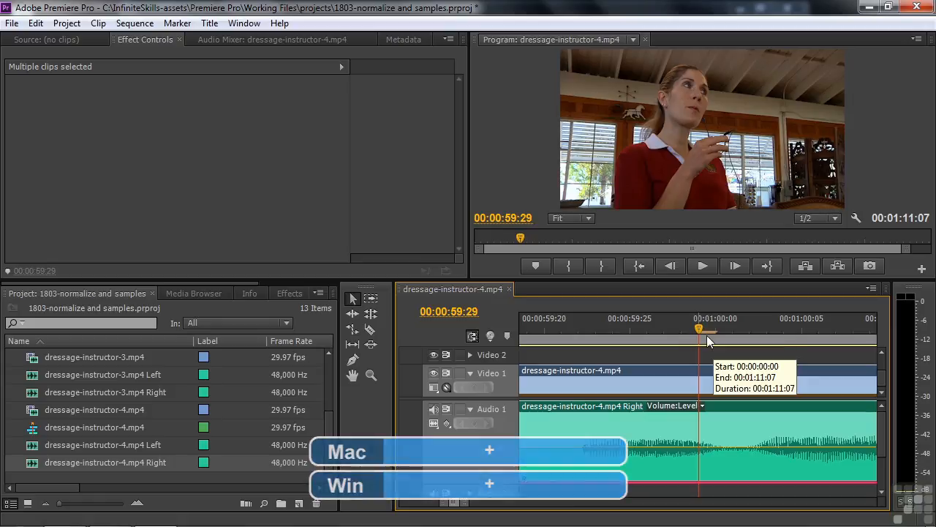
drag(693, 325, 578, 337)
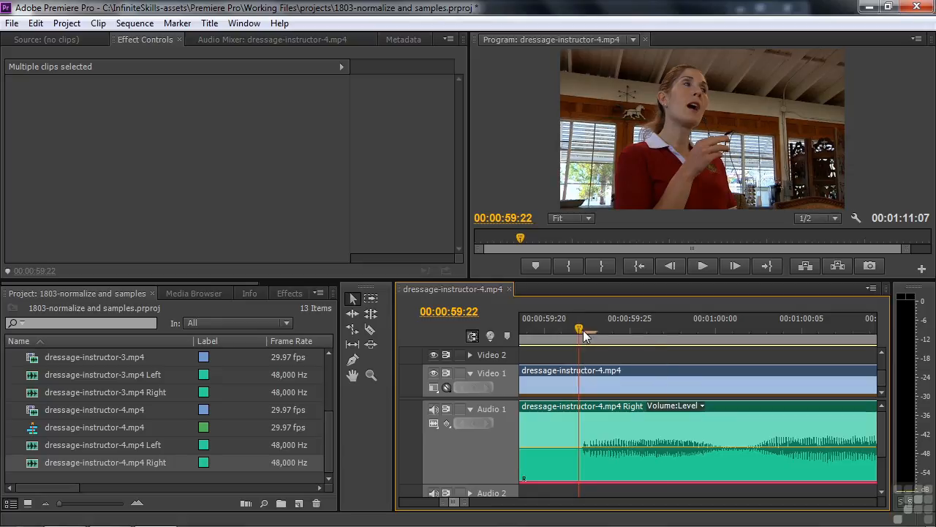
Place the playhead at 00:01:00:03, by the quiet gap in the fourth clip's waveform.
click(767, 329)
drag(760, 329, 759, 330)
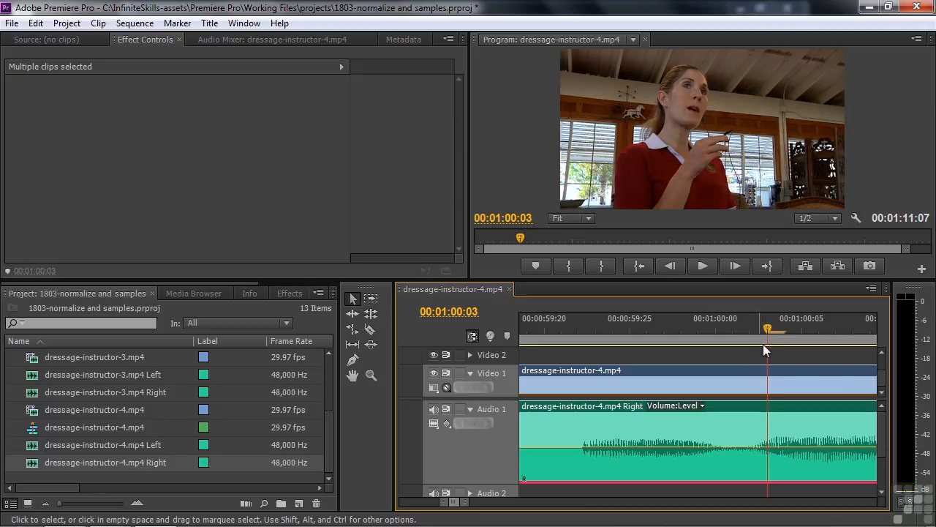
click(756, 329)
click(761, 328)
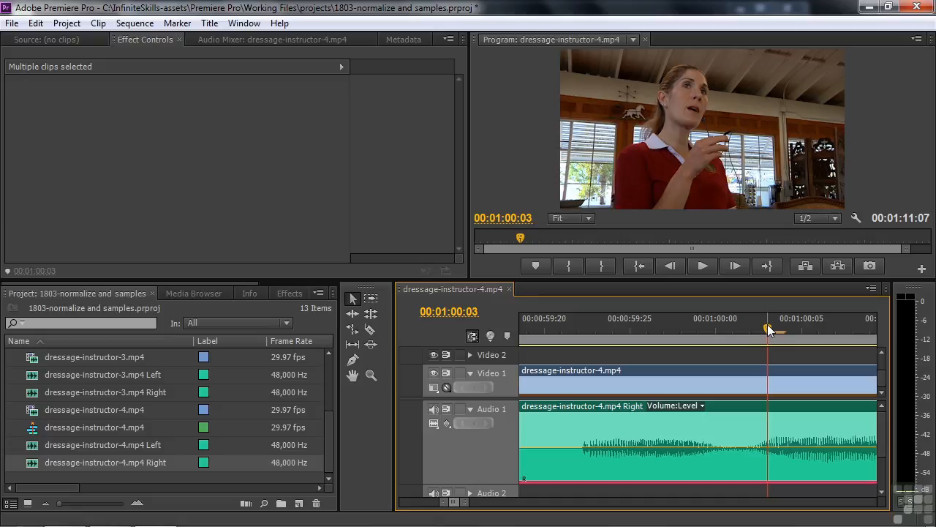
click(754, 328)
click(759, 329)
Display audio time units in the timeline and place the playhead at 00:01:00:07690 in the fourth clip.
click(872, 290)
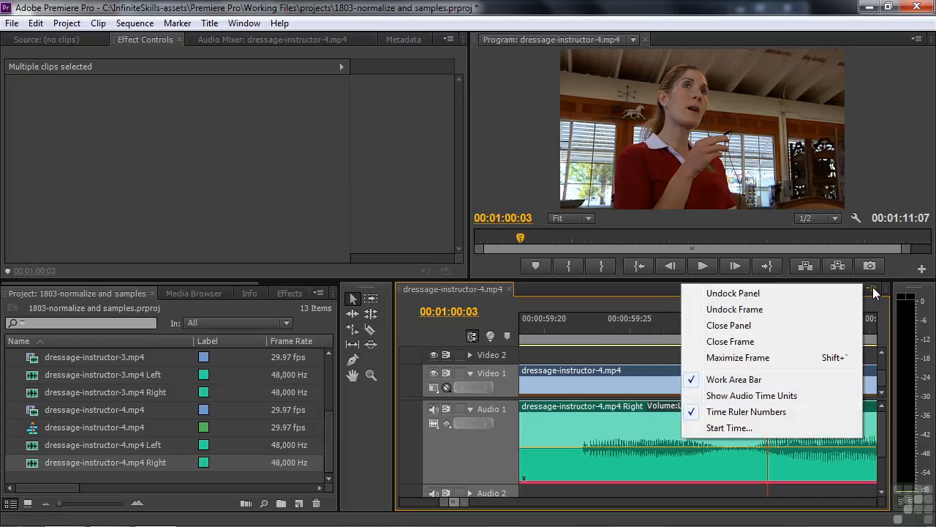
click(766, 396)
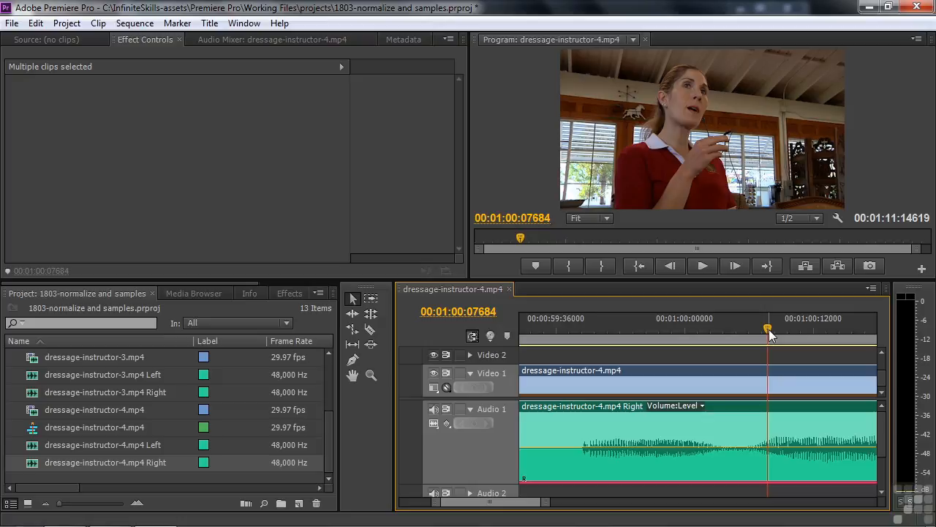
key(=)
key(=)
key(=)
key(=)
key(=)
key(=)
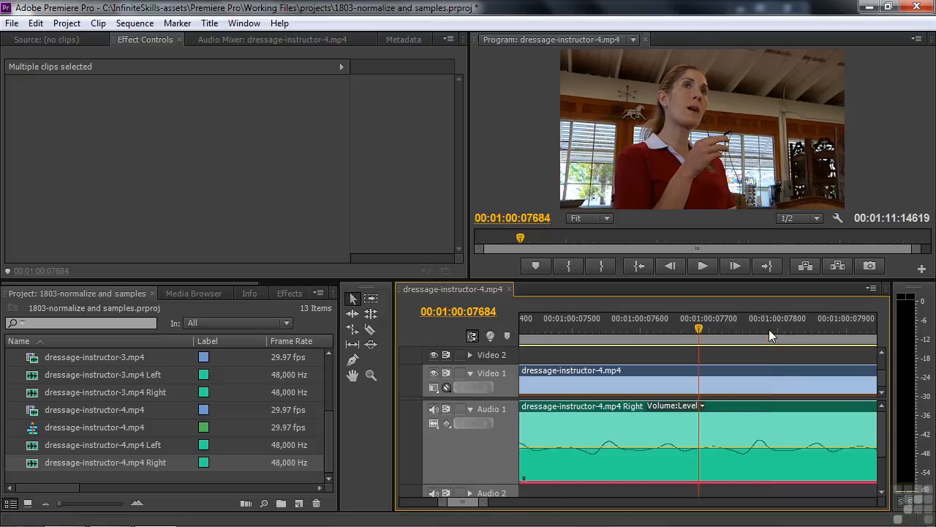
key(=)
key(=)
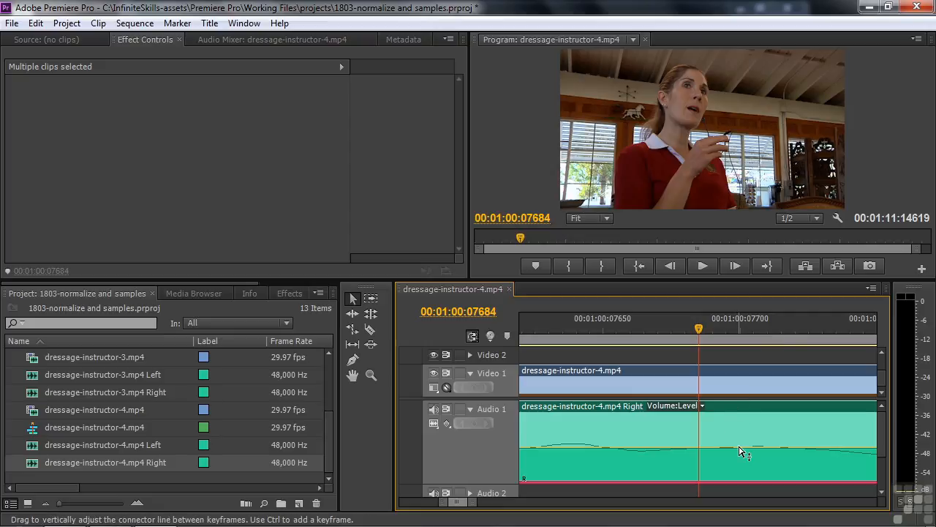
mouse_move(700, 329)
mouse_down()
mouse_move(725, 330)
mouse_move(713, 330)
mouse_up()
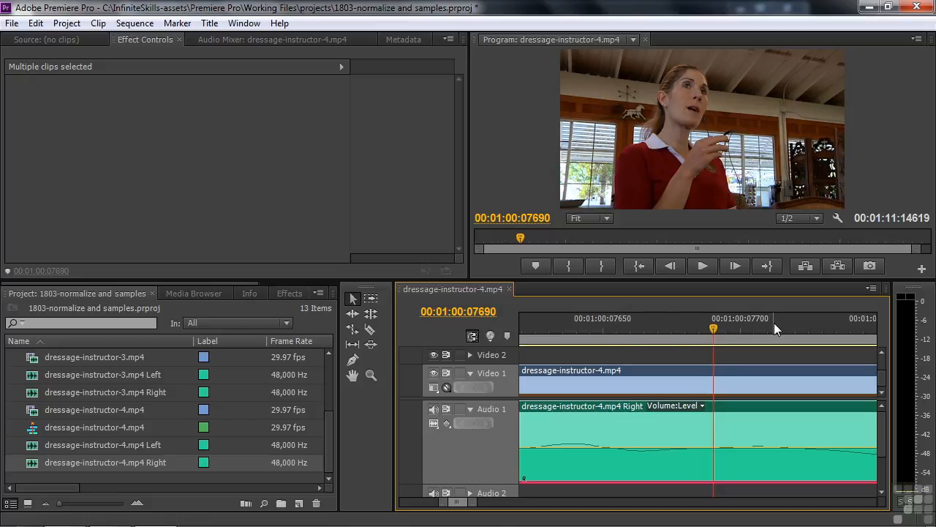
Fine-tune the playhead to sample position 00:01:00:07688.
key(equal)
key(equal)
key(equal)
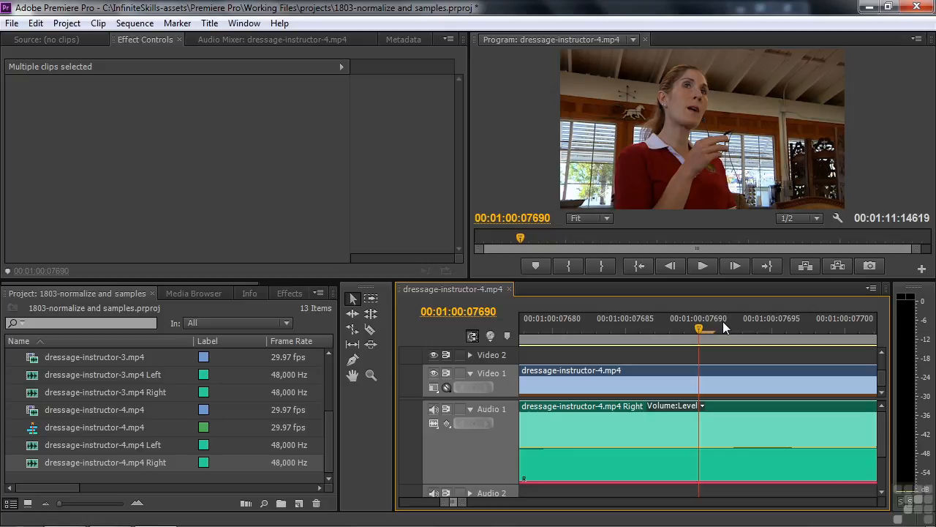
drag(698, 326, 670, 328)
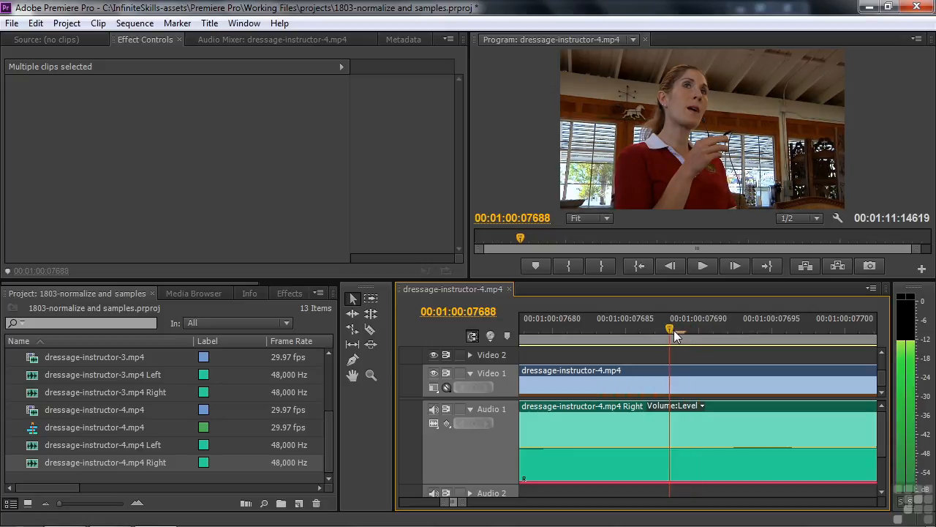
Split the fourth Audio 1 clip at the playhead with the Razor tool and turn off the audio time units display.
key(minus)
key(minus)
key(minus)
key(minus)
key(minus)
key(minus)
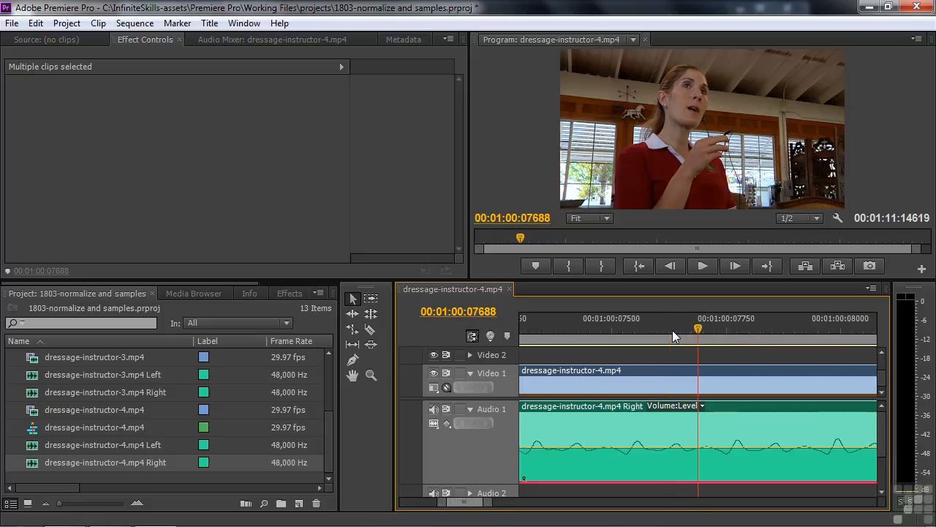
key(minus)
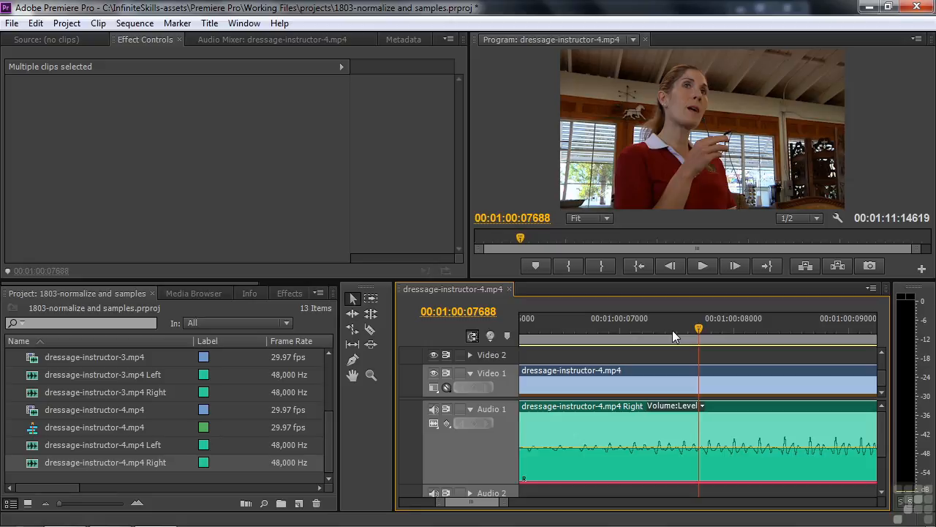
key(c)
click(699, 446)
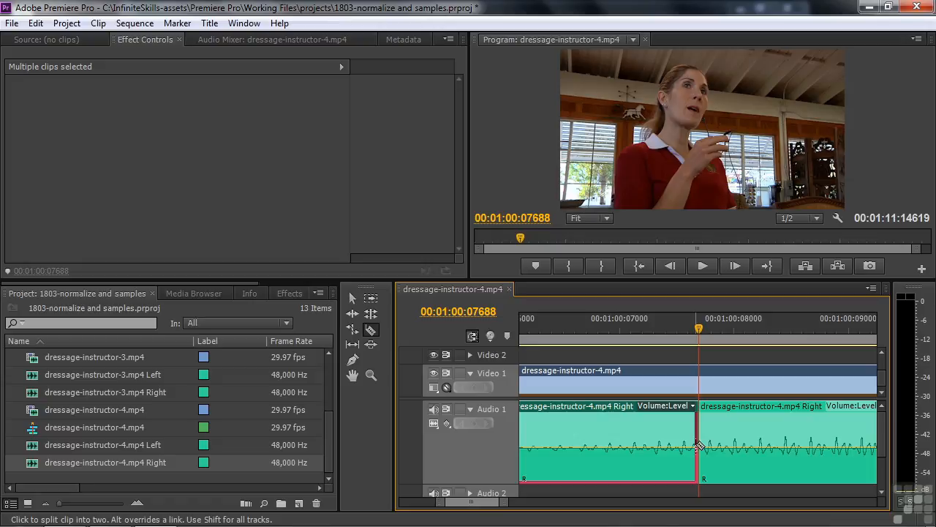
click(872, 288)
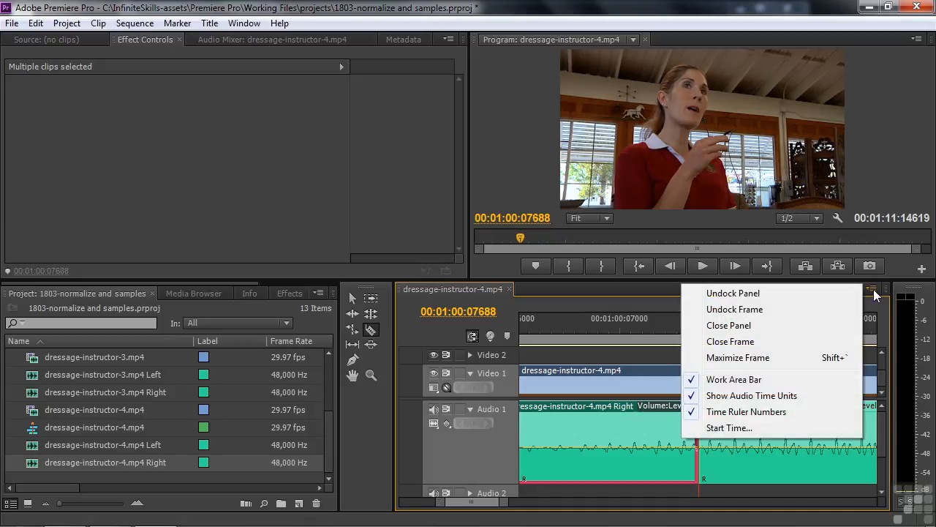
click(789, 396)
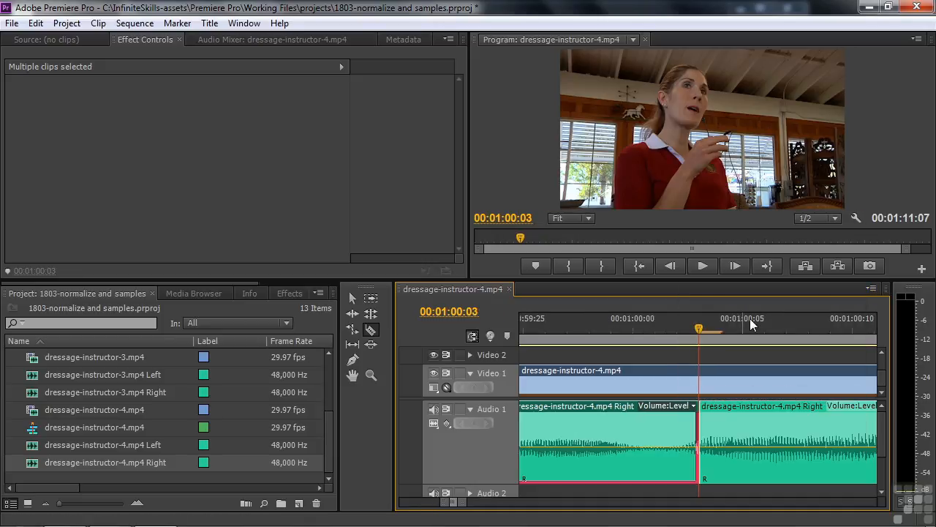